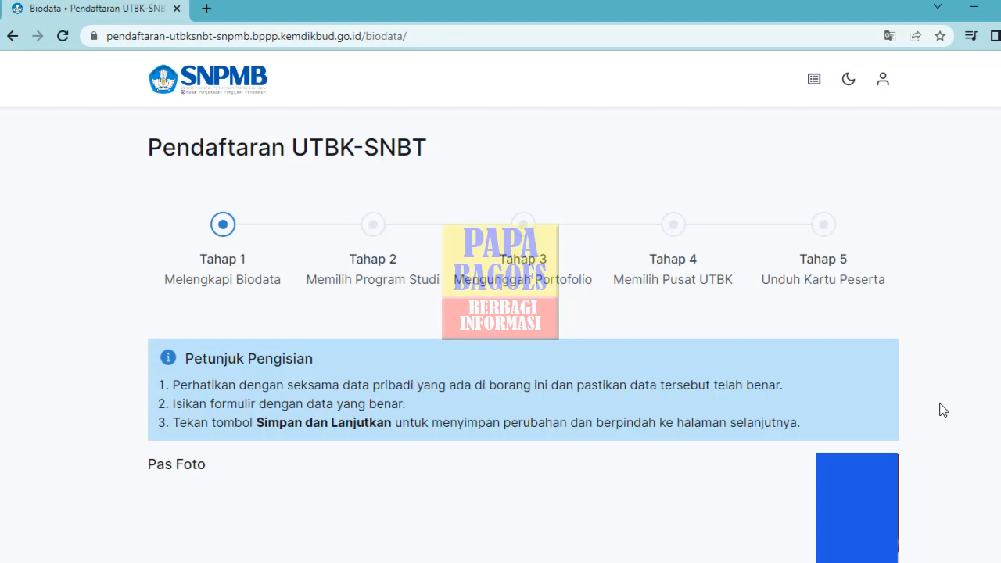
# Review the biodata form from personal data through parents' data to special needs, and save it to continue.
pyautogui.scroll(-5, 944, 410)
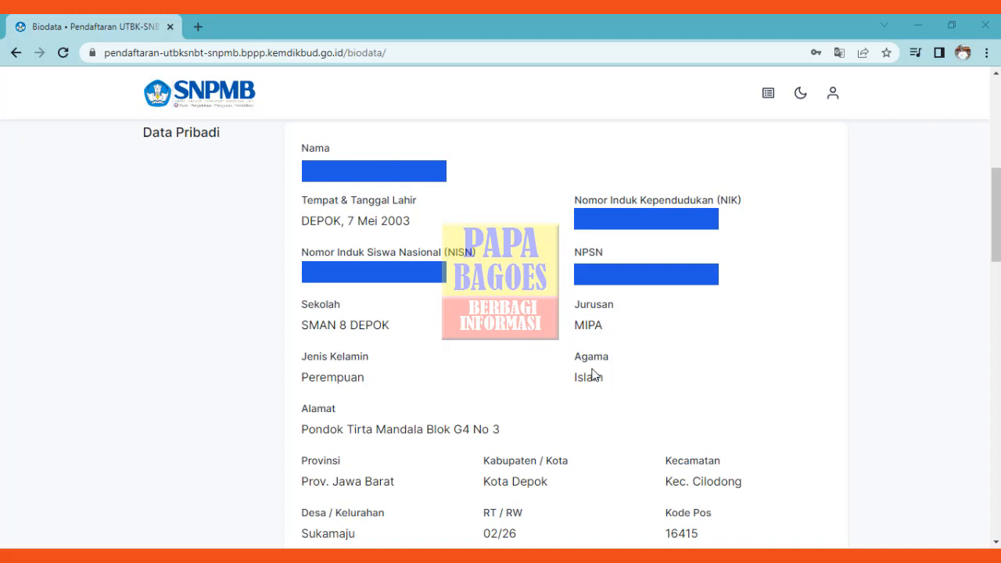
pyautogui.scroll(-2, 837, 267)
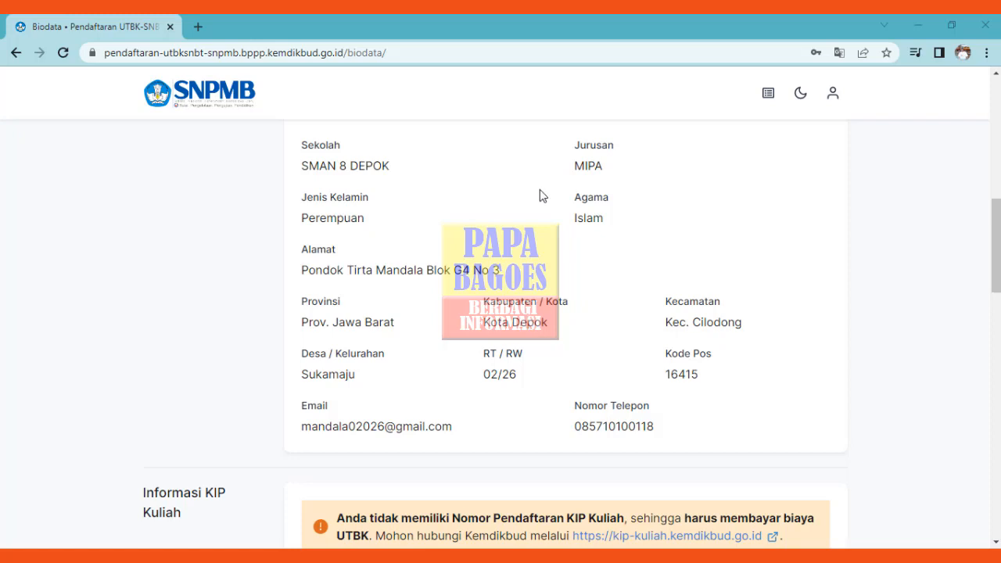
pyautogui.scroll(-4, 609, 329)
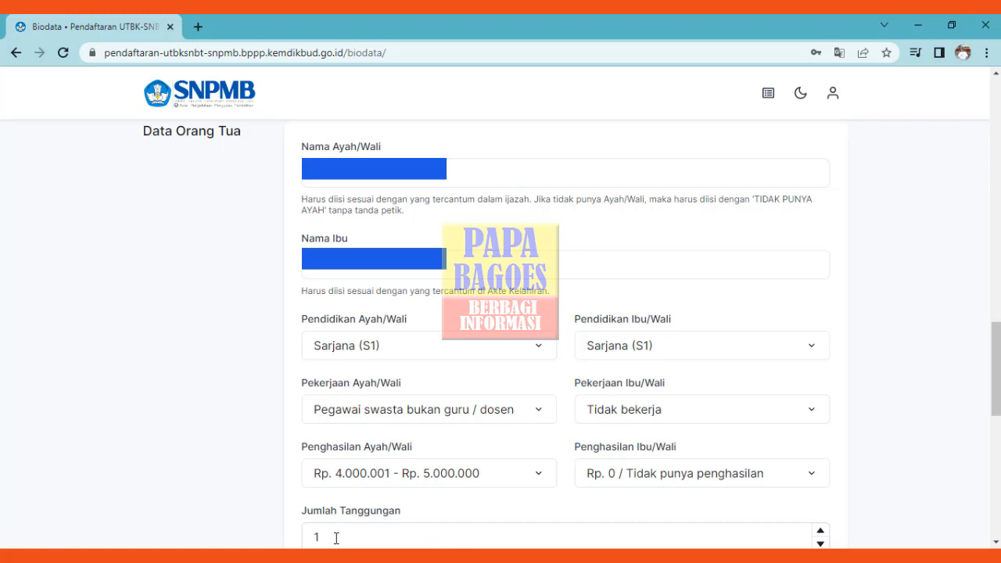
pyautogui.scroll(-5, 889, 357)
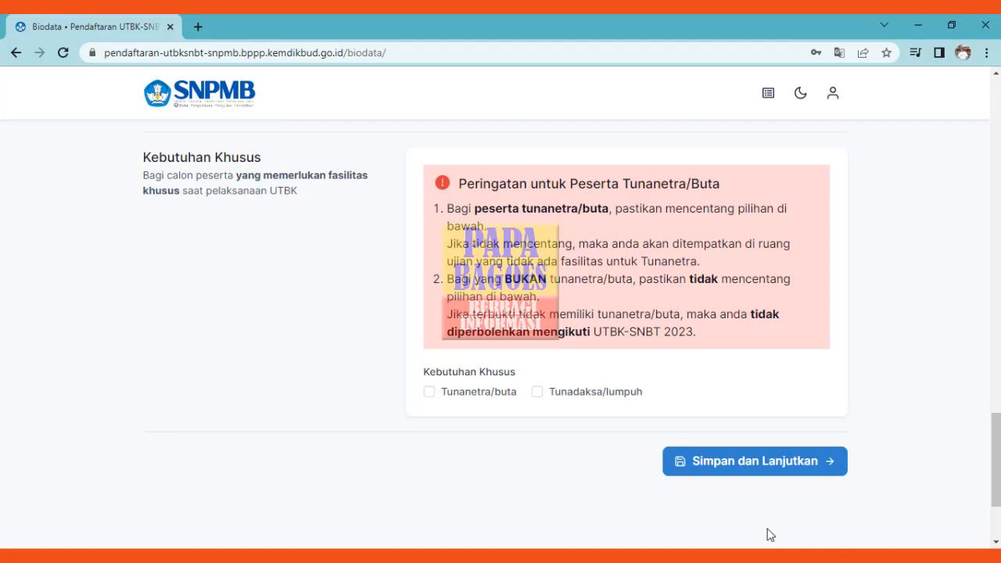
pyautogui.click(747, 463)
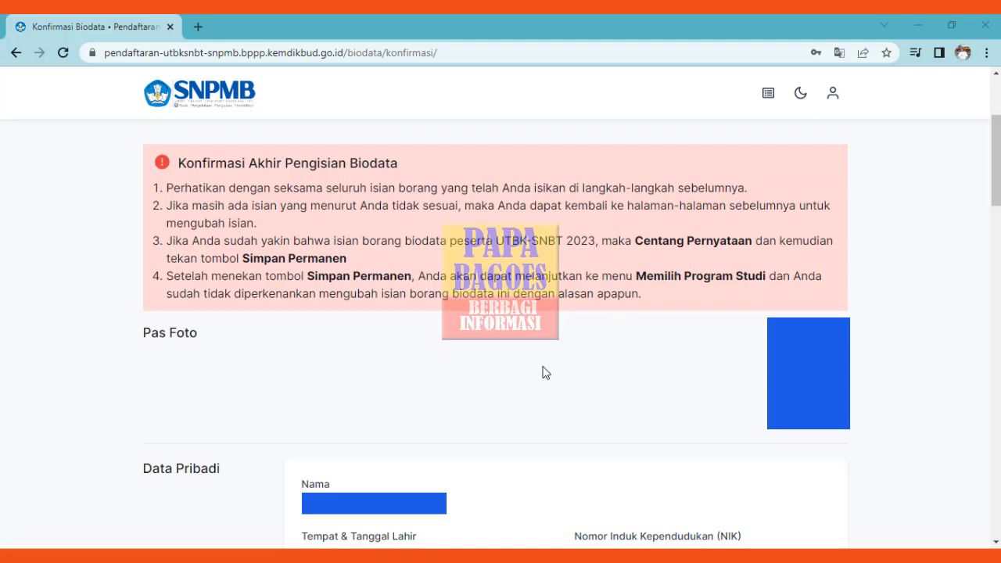
# Check the biodata confirmation page, accept the truthfulness statement and permanently save the biodata.
pyautogui.scroll(-4, 906, 381)
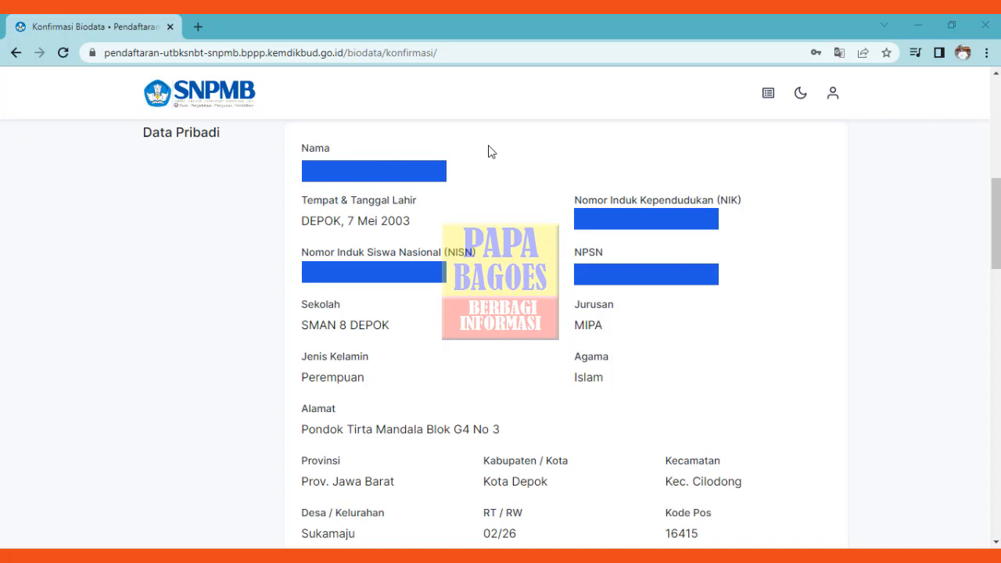
pyautogui.scroll(-10, 898, 410)
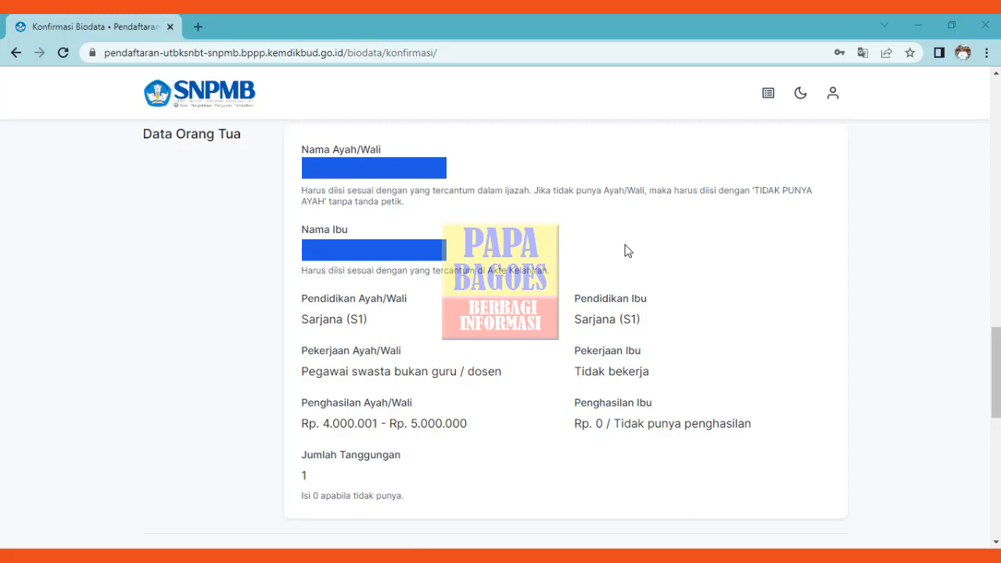
pyautogui.scroll(-5, 920, 429)
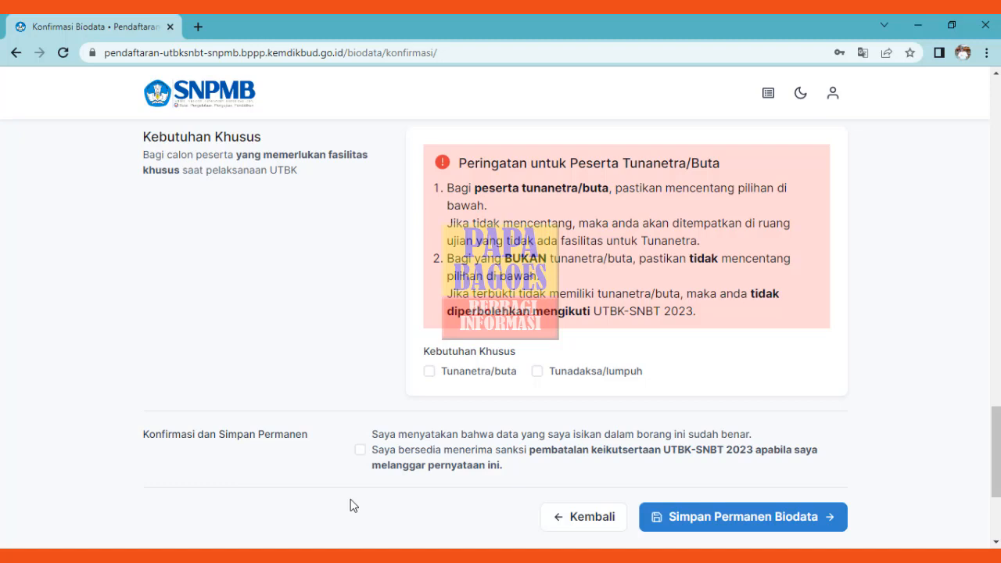
pyautogui.click(361, 451)
pyautogui.click(737, 519)
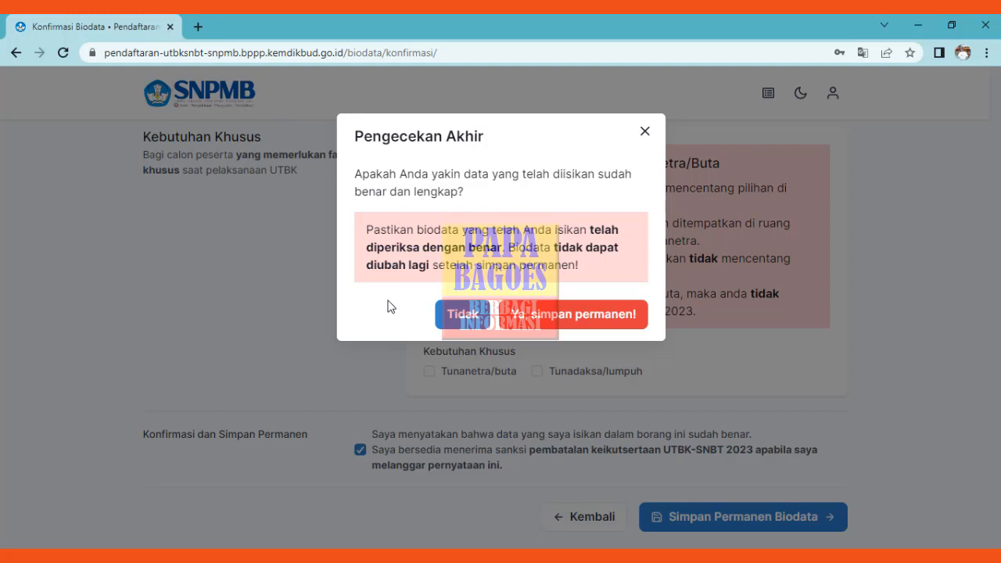
pyautogui.click(574, 322)
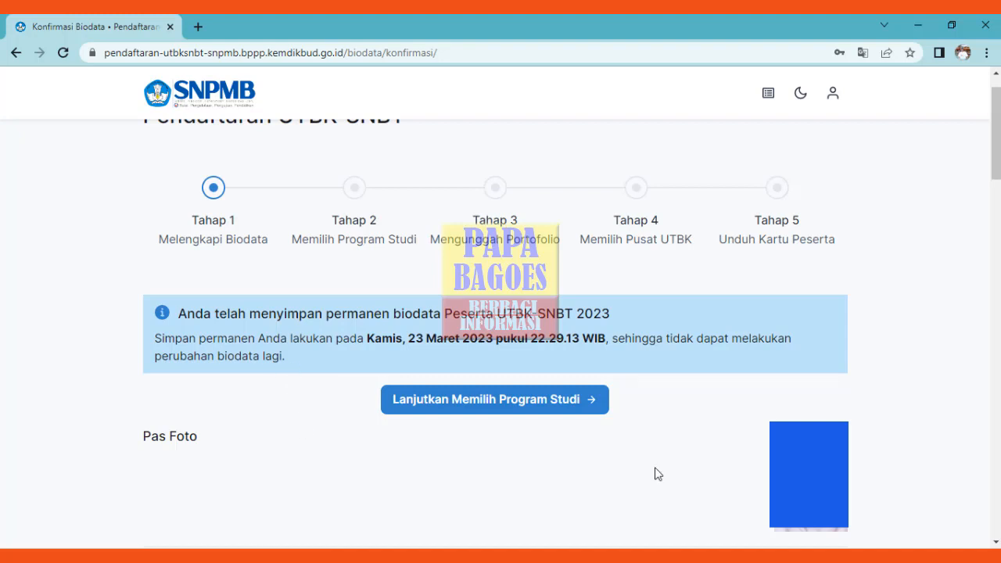
# Continue to study program selection and set Pilihan 1 to UNIVERSITAS INDONESIA with S1 - TEKNIK KIMIA.
pyautogui.click(475, 410)
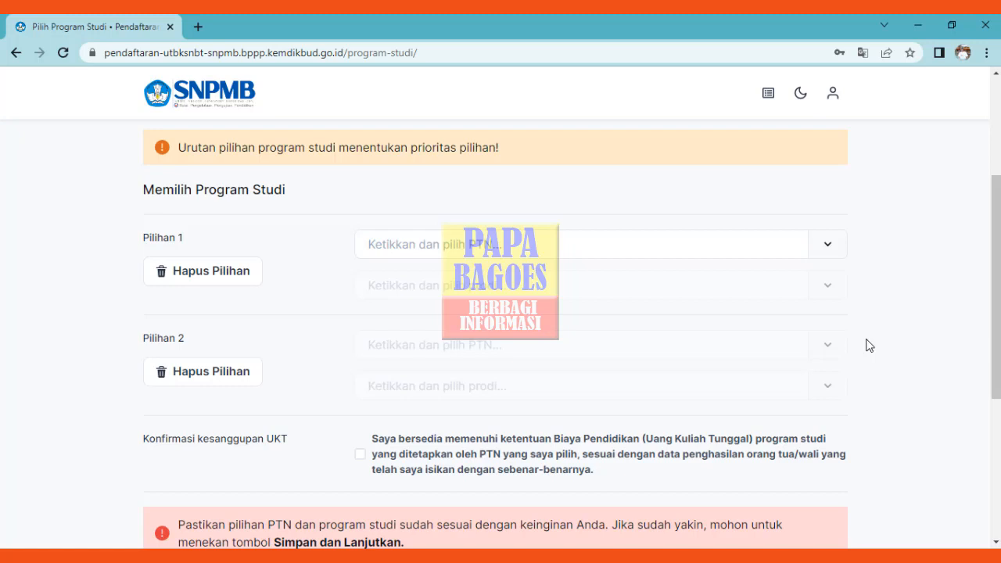
pyautogui.click(827, 245)
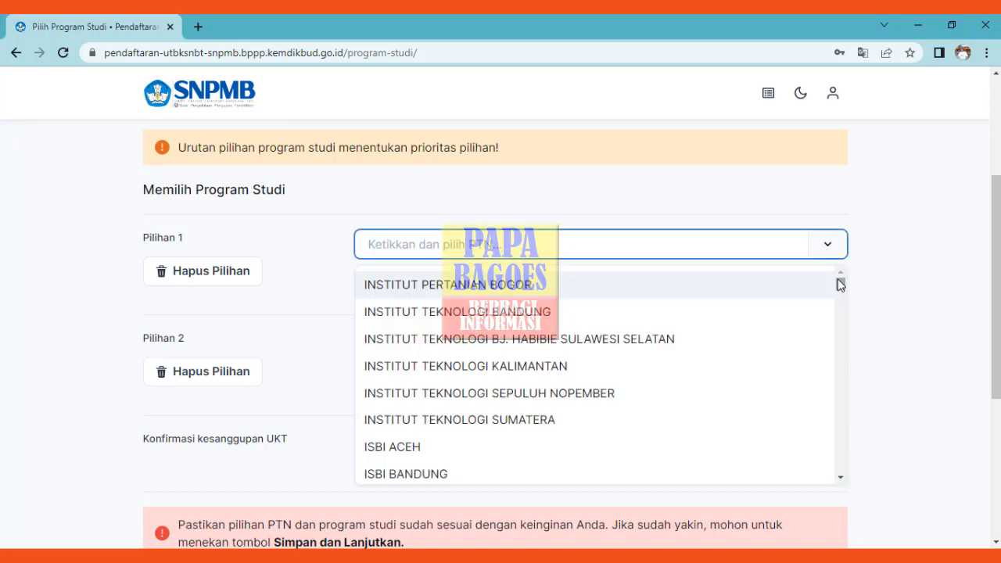
pyautogui.moveTo(840, 283); pyautogui.dragTo(831, 375)
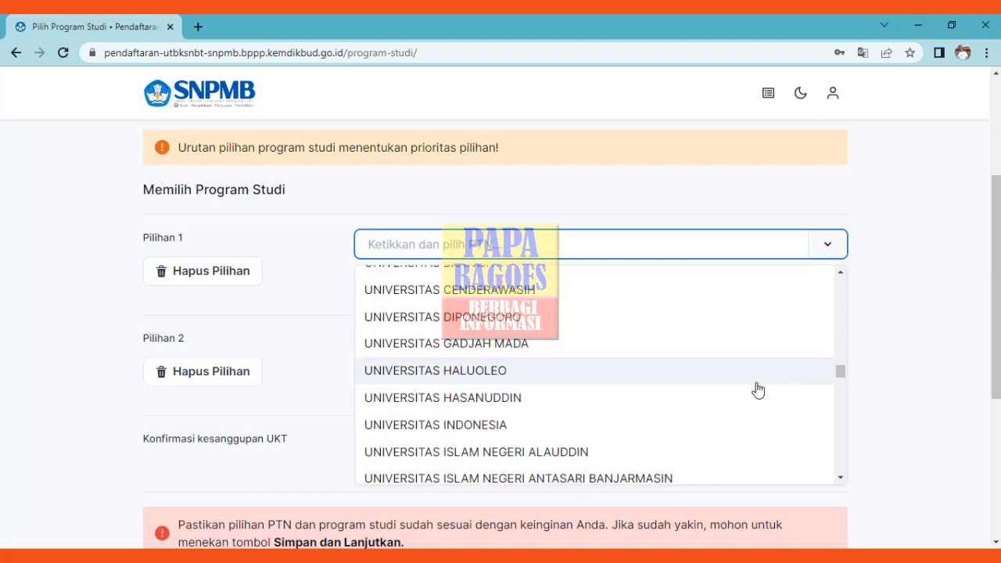
pyautogui.click(496, 427)
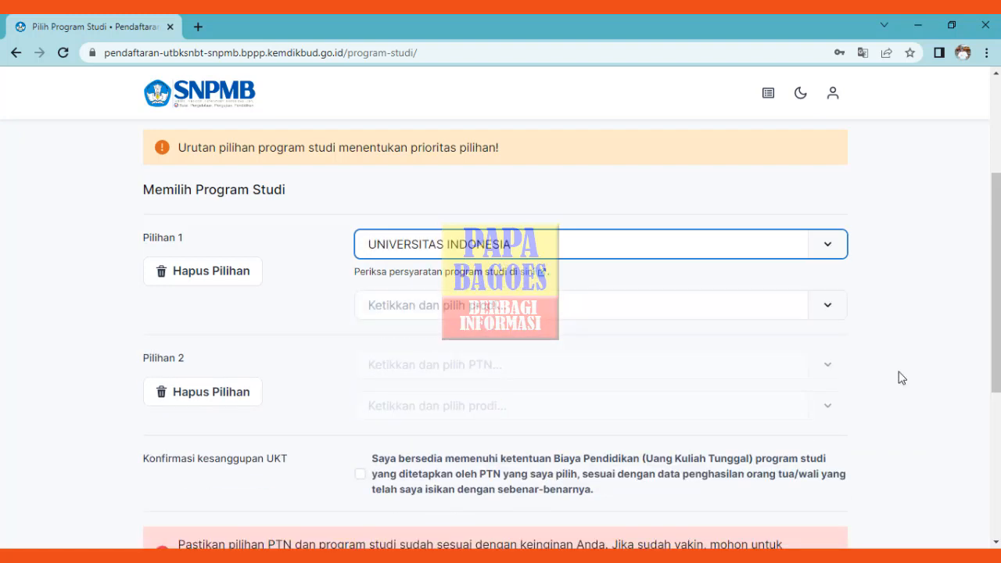
pyautogui.click(830, 312)
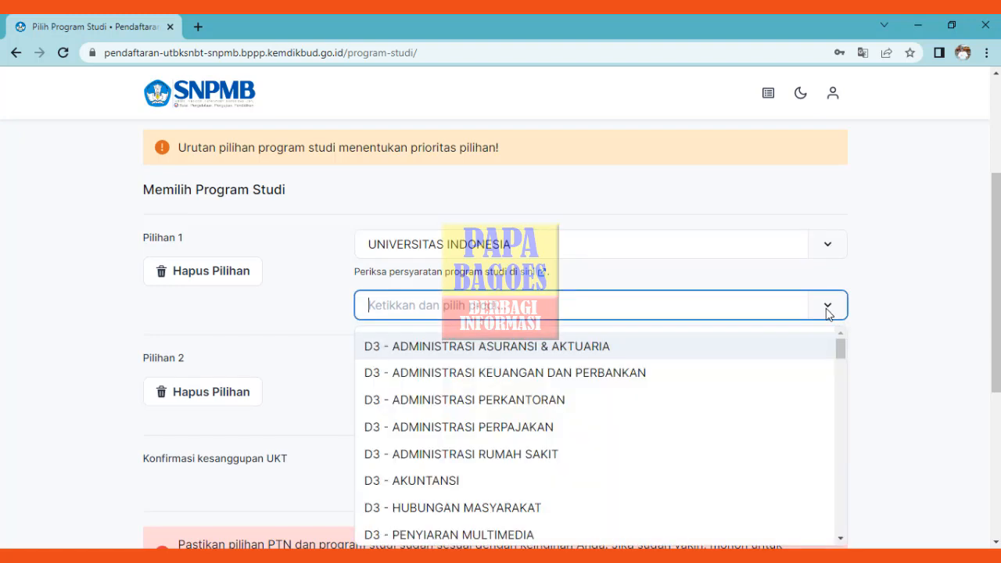
pyautogui.moveTo(842, 353); pyautogui.dragTo(837, 535)
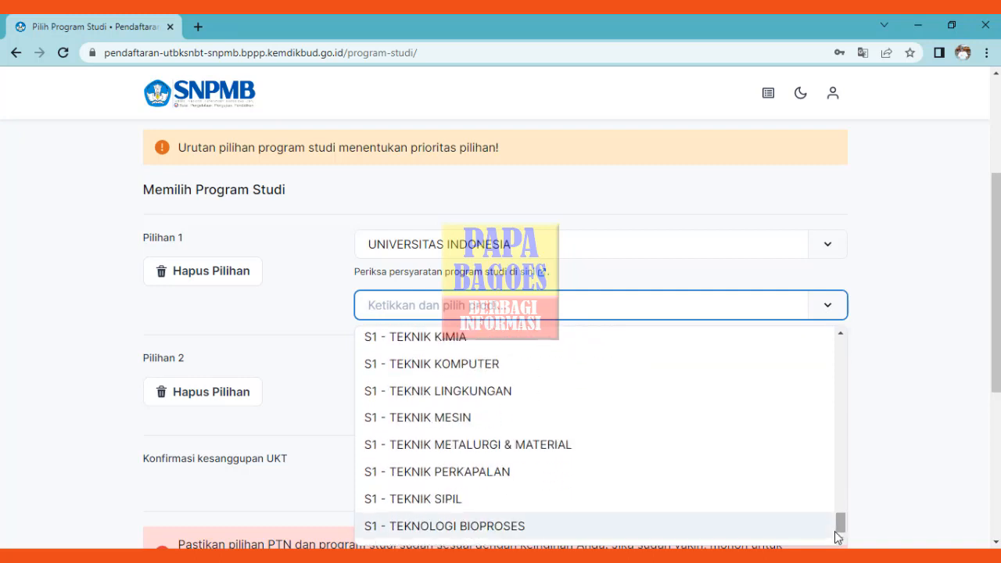
pyautogui.click(455, 338)
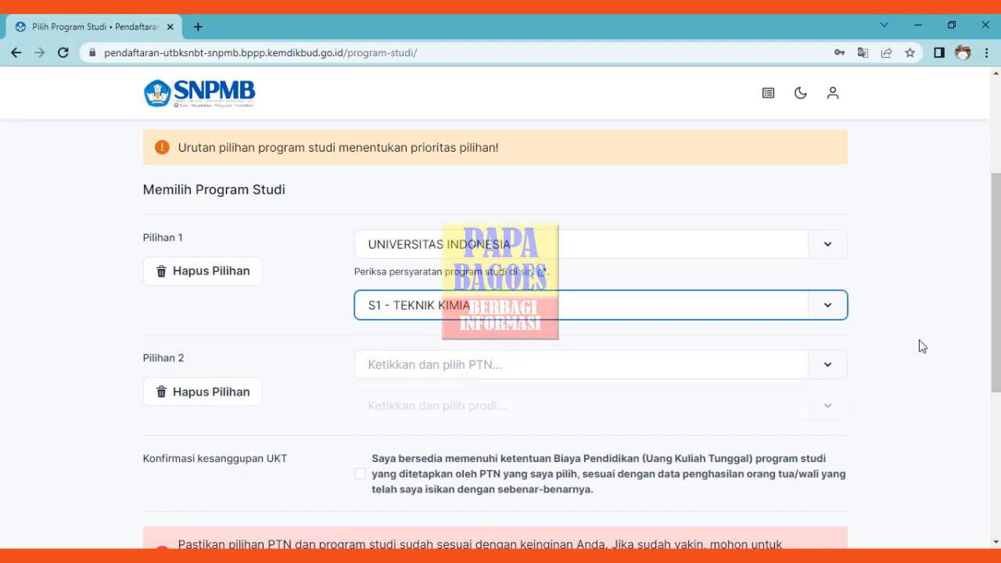
# Set Pilihan 2 to UNIVERSITAS PADJADJARAN with the program S1 - PSIKOLOGI.
pyautogui.click(829, 366)
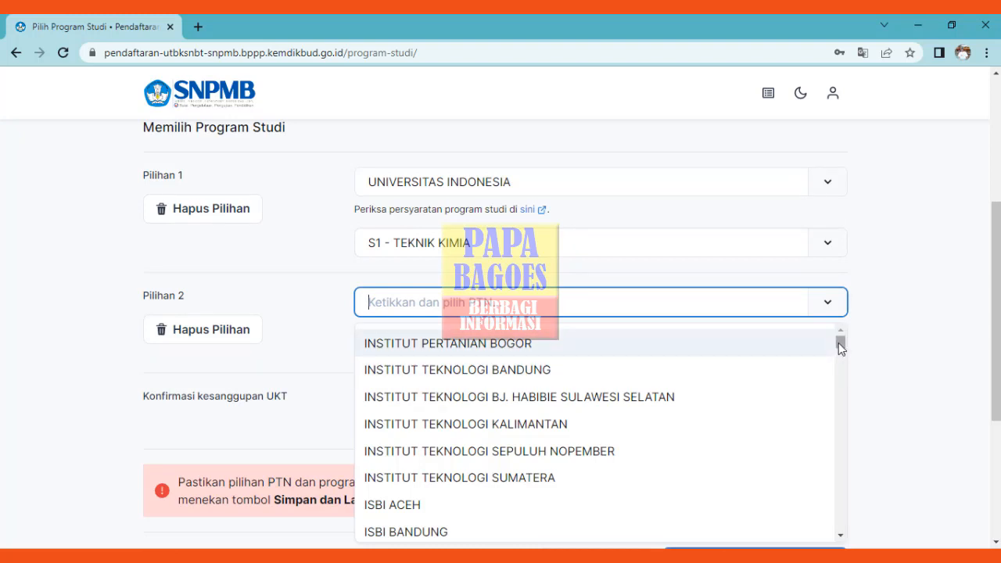
pyautogui.moveTo(838, 343); pyautogui.dragTo(832, 501)
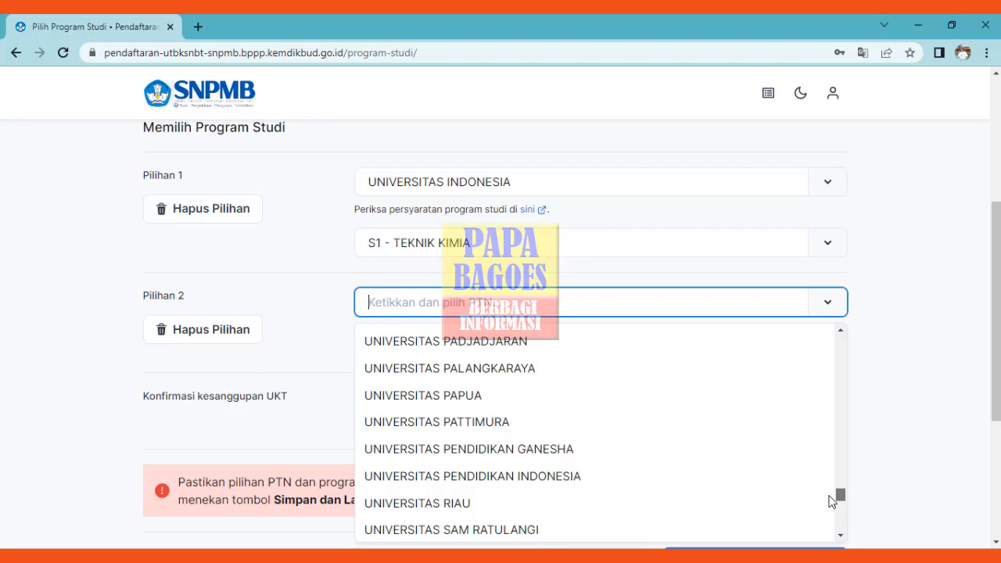
pyautogui.moveTo(831, 502); pyautogui.dragTo(826, 503)
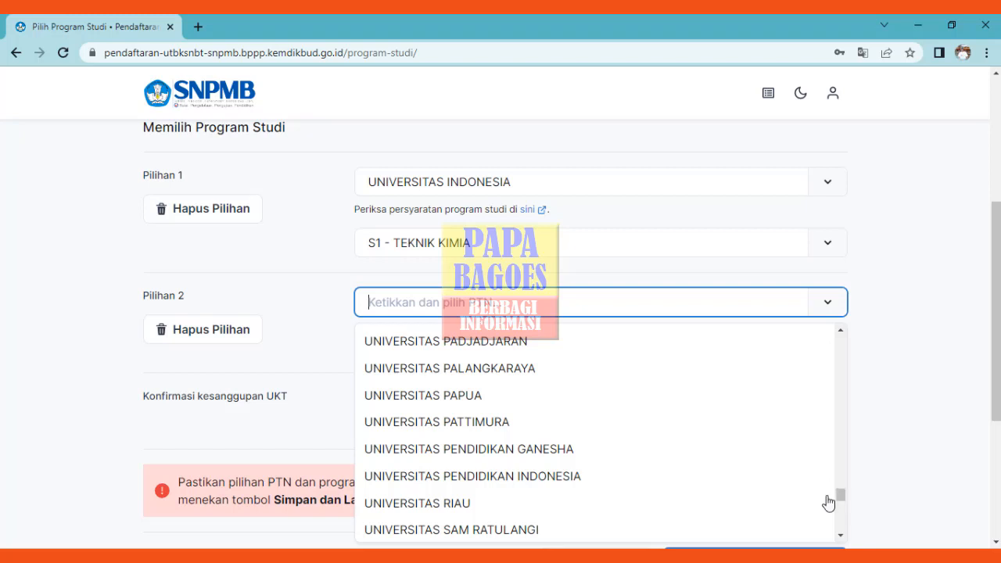
pyautogui.click(521, 344)
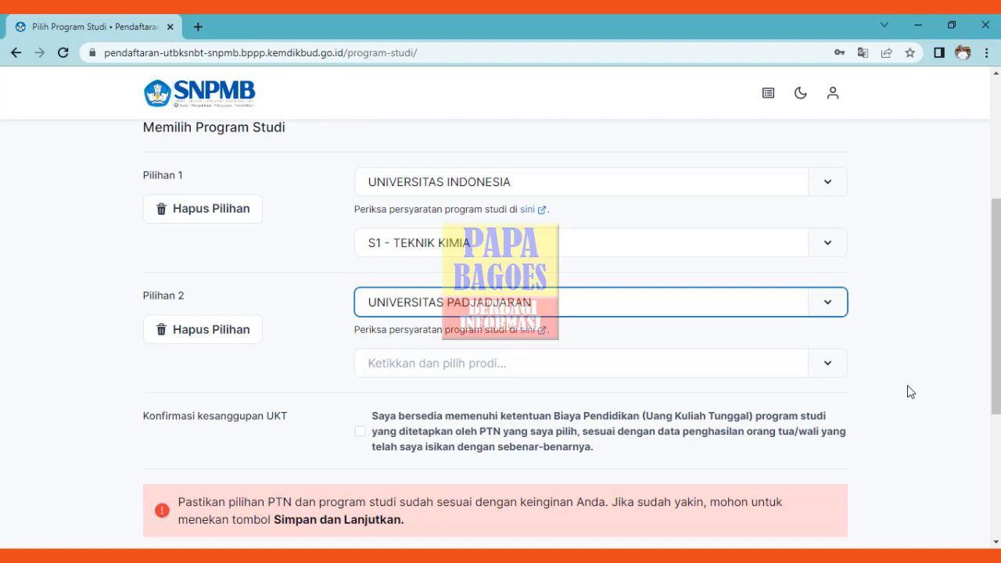
pyautogui.click(828, 363)
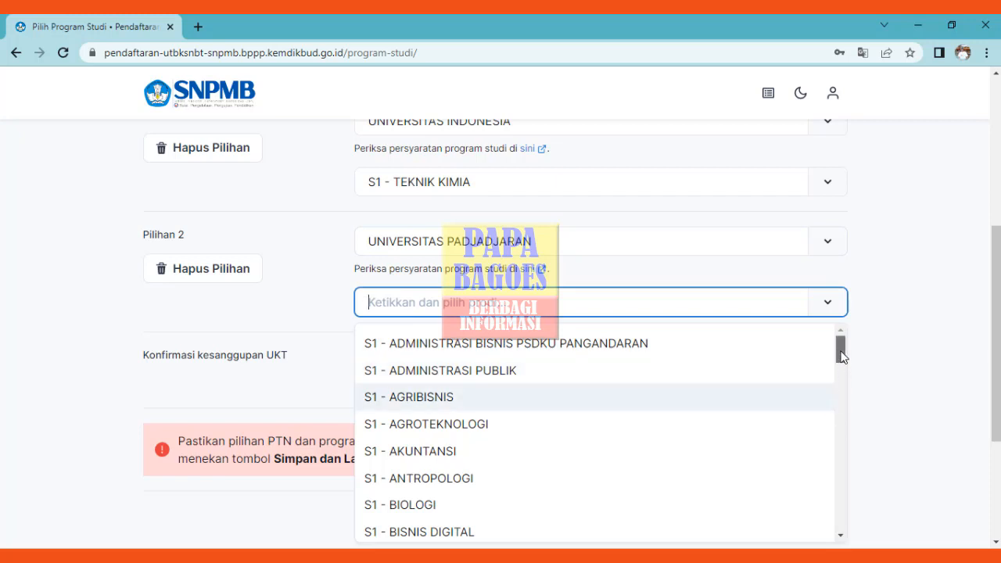
pyautogui.moveTo(842, 356); pyautogui.dragTo(844, 474)
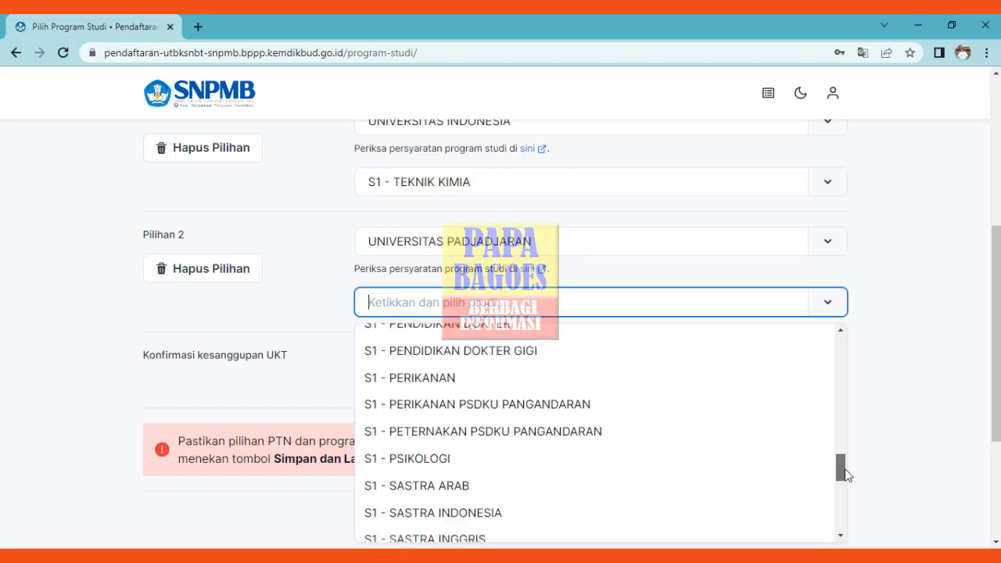
pyautogui.click(453, 465)
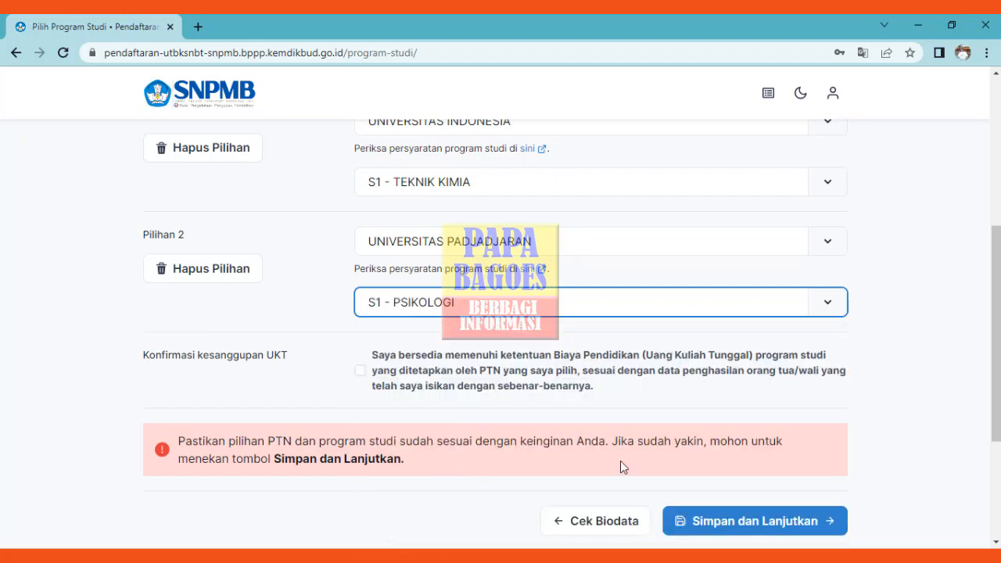
# Review both program choices, accept the UKT commitment statement and save the choices to continue.
pyautogui.scroll(1, 885, 402)
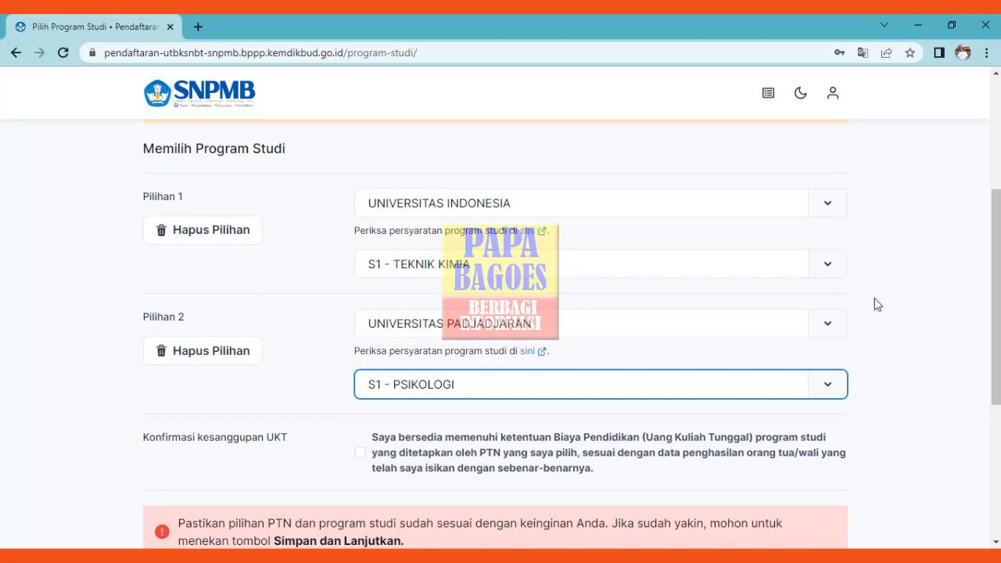
pyautogui.scroll(-4, 874, 298)
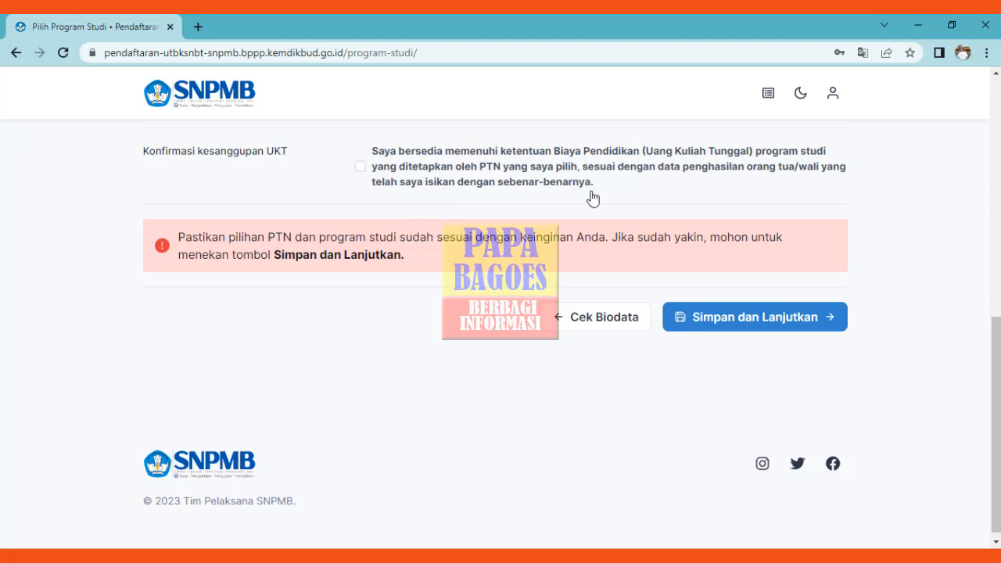
pyautogui.click(359, 167)
pyautogui.click(753, 331)
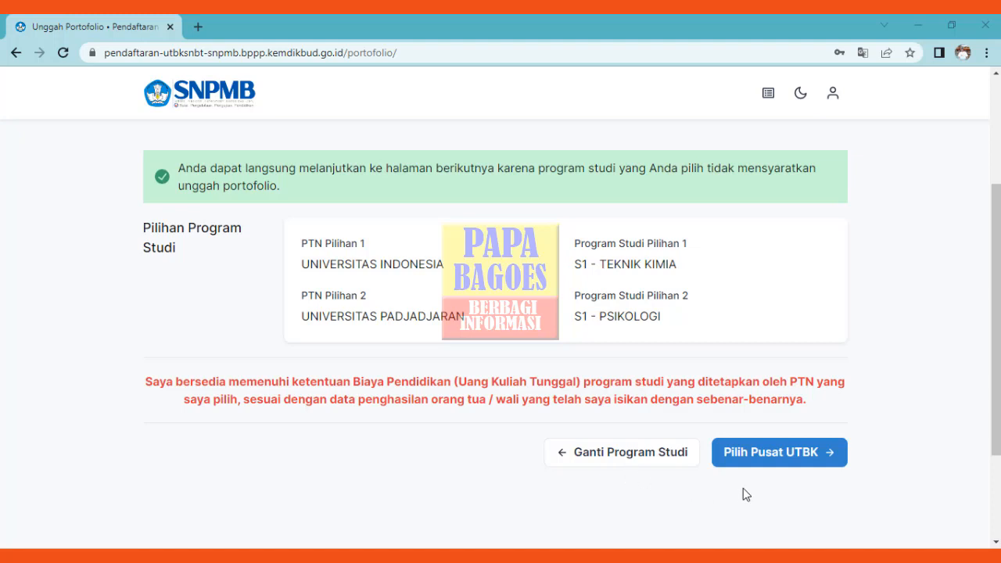
# Proceed to the test centre stage, choose UNIVERSITAS INDONESIA as the Pusat UTBK and save it.
pyautogui.click(782, 461)
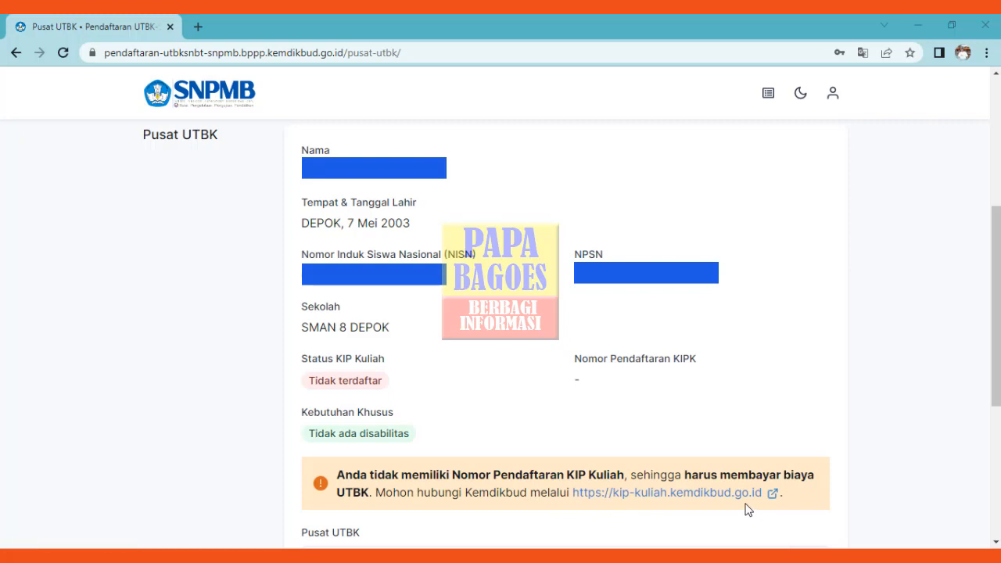
pyautogui.scroll(-4, 618, 542)
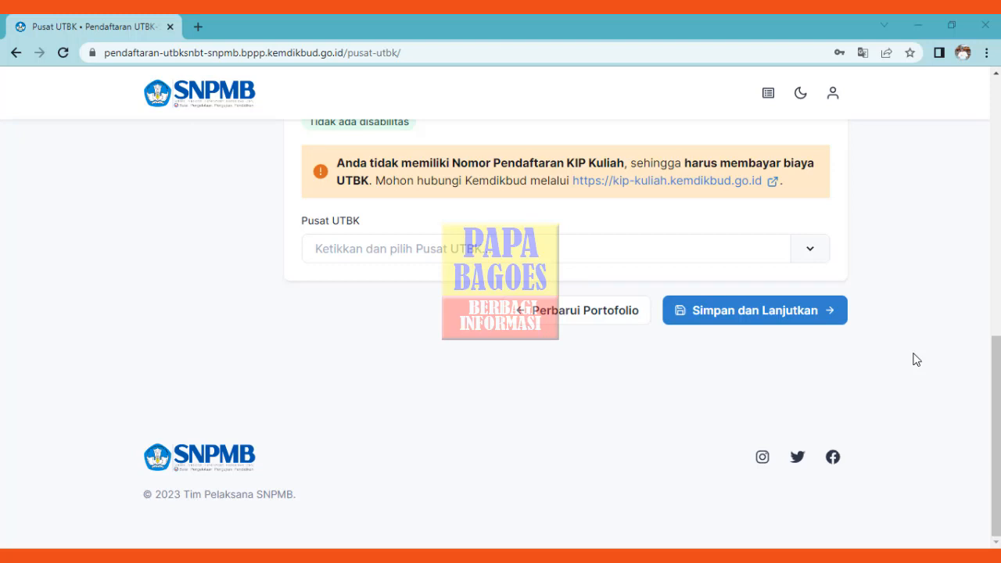
pyautogui.click(811, 250)
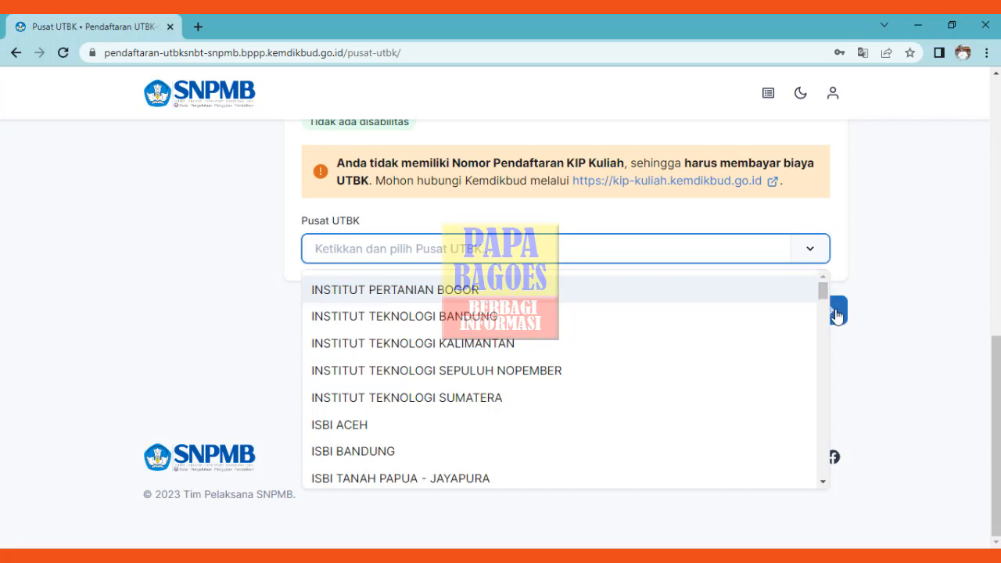
pyautogui.moveTo(826, 289); pyautogui.dragTo(833, 346)
pyautogui.click(445, 329)
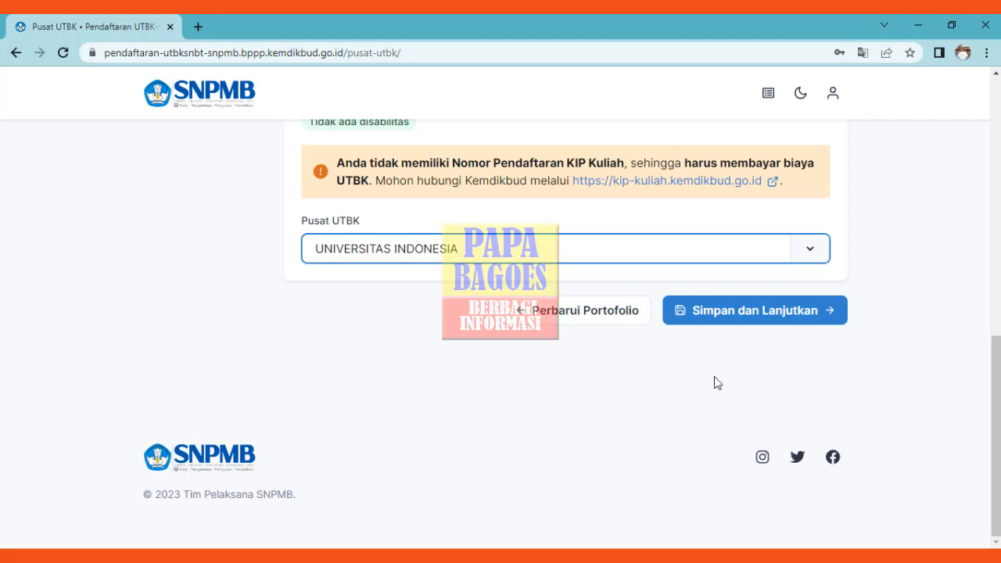
pyautogui.click(742, 311)
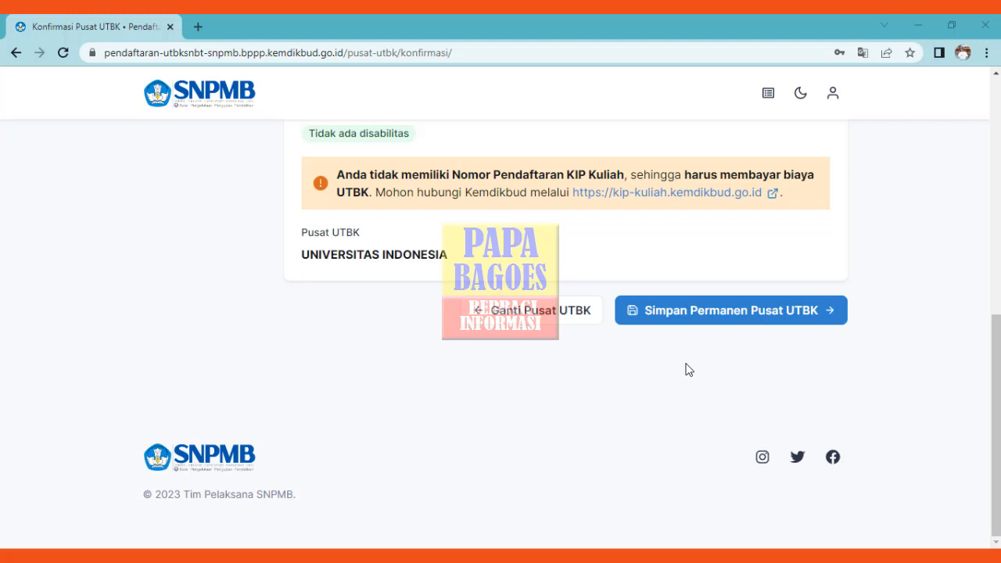
# Permanently save the Pusat UTBK choice and continue to the UTBK 1 payment details in the registration history.
pyautogui.click(727, 313)
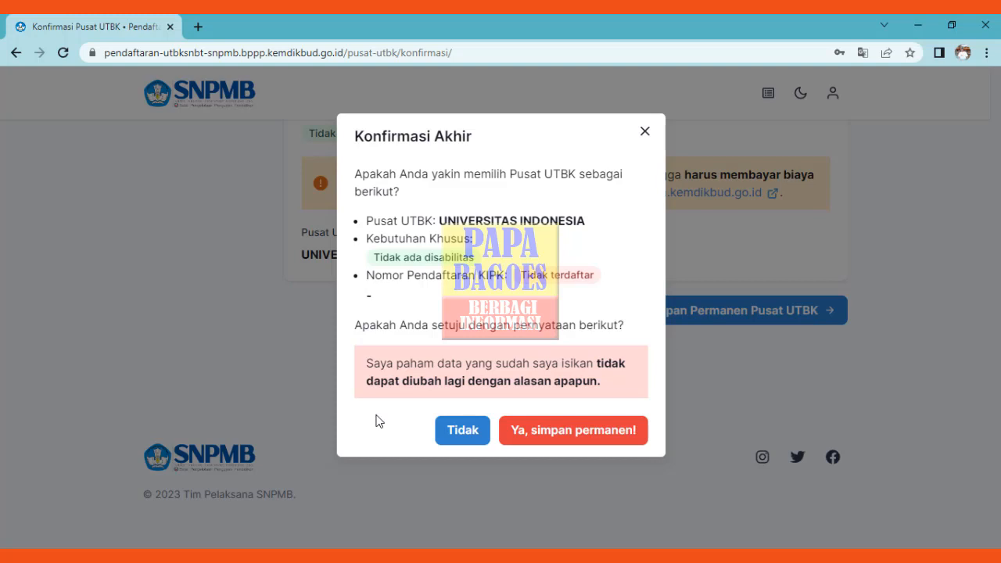
pyautogui.click(562, 440)
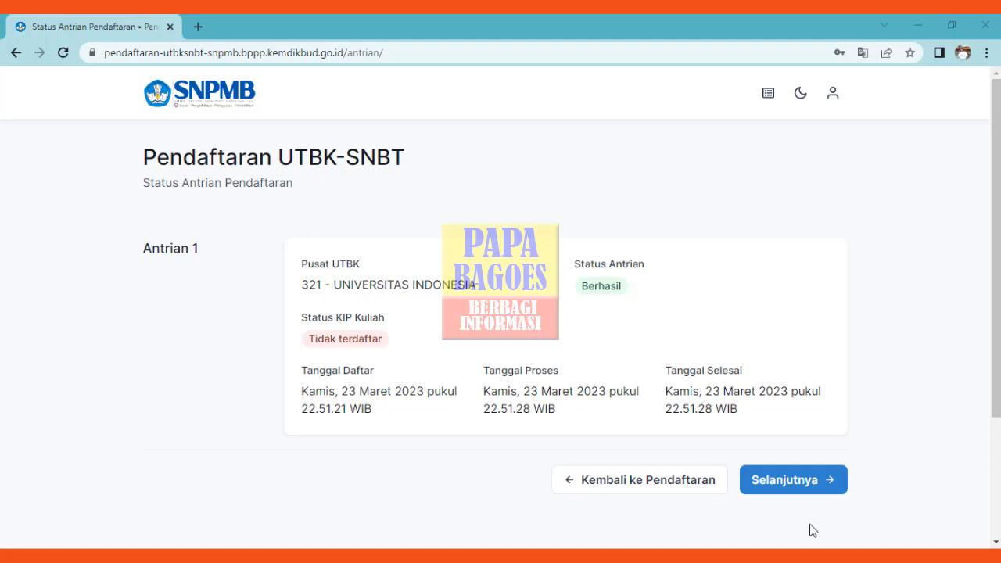
pyautogui.click(780, 484)
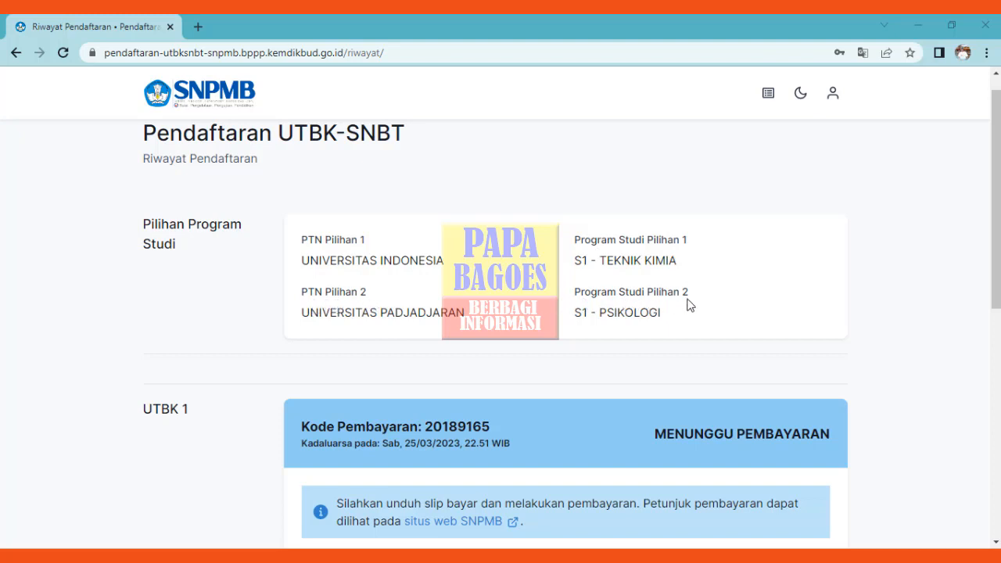
pyautogui.scroll(-3, 857, 331)
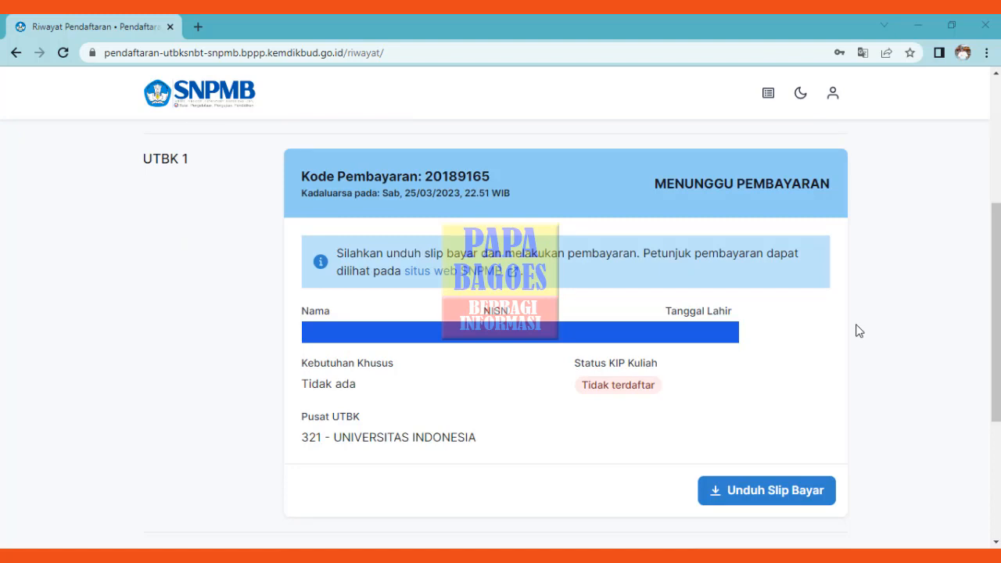